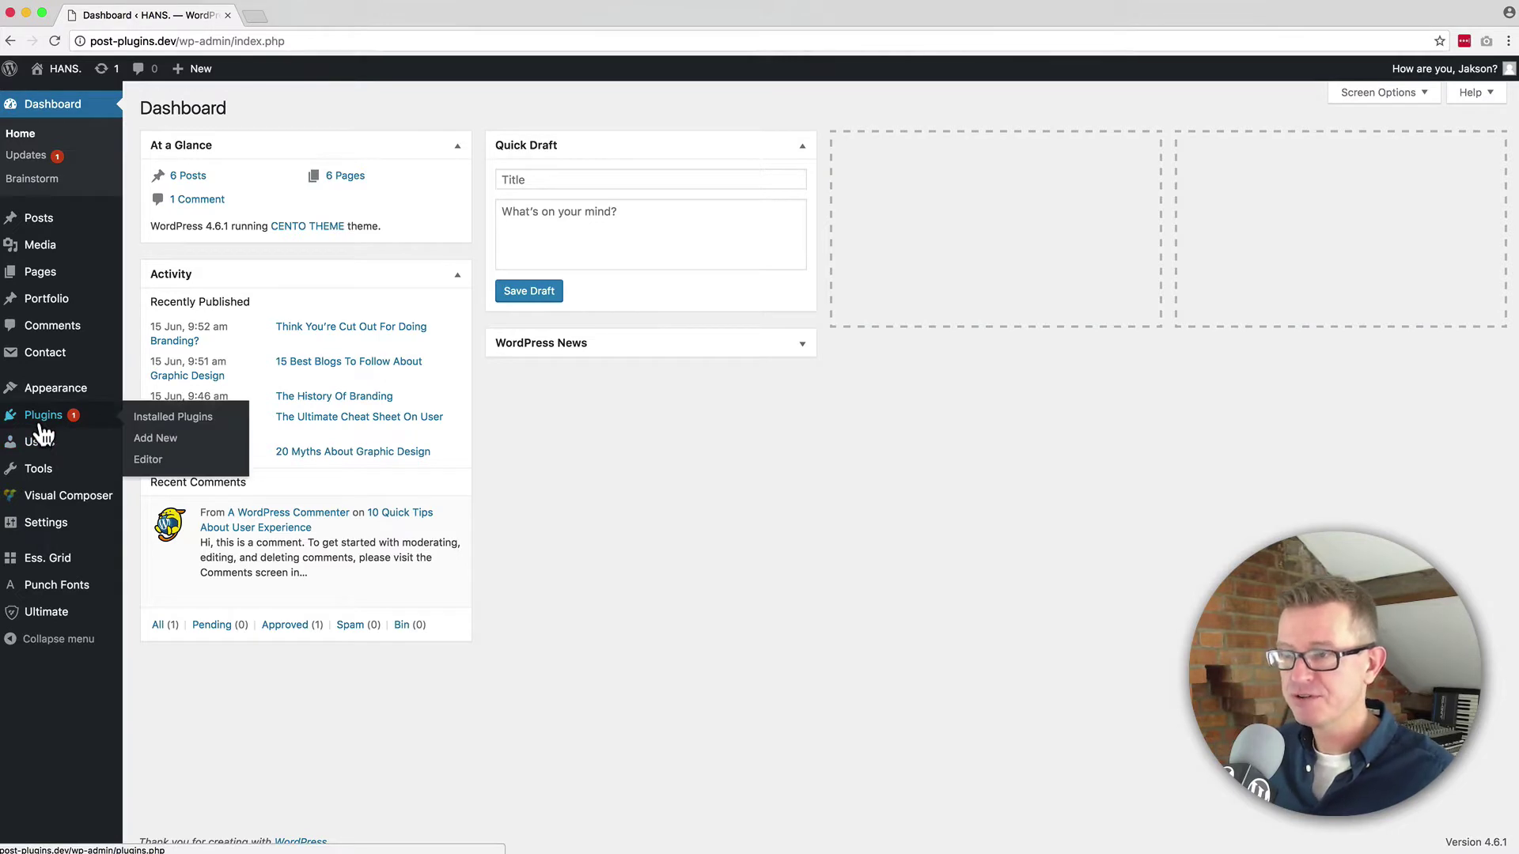
# Go to Add New plugins and copy the word 'Jarvis' from the TextEdit notes.
pyautogui.click(164, 447)
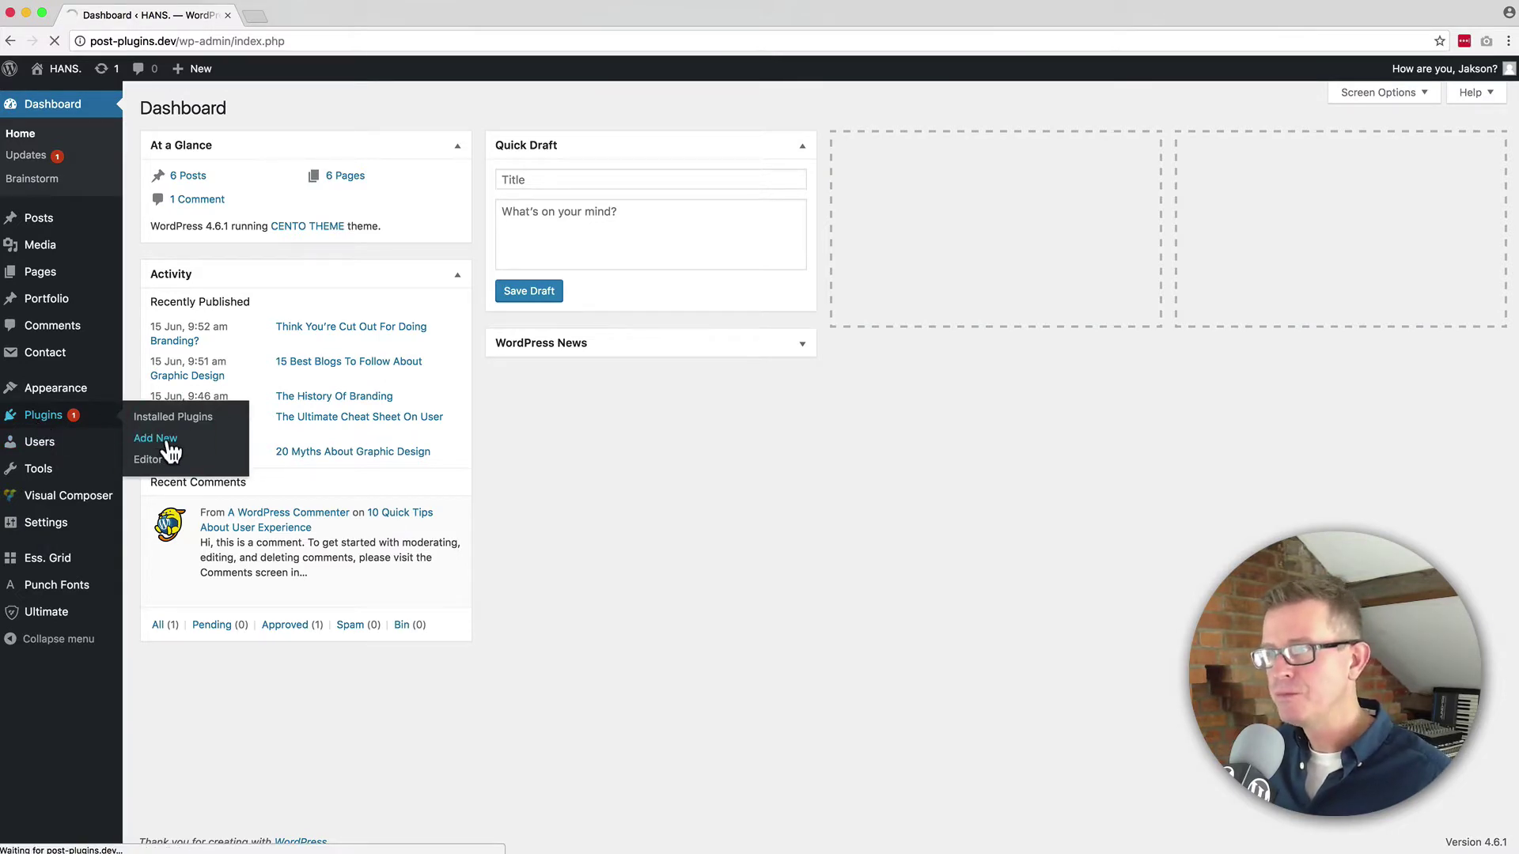
pyautogui.press('super+Tab')
pyautogui.press('super+Tab')
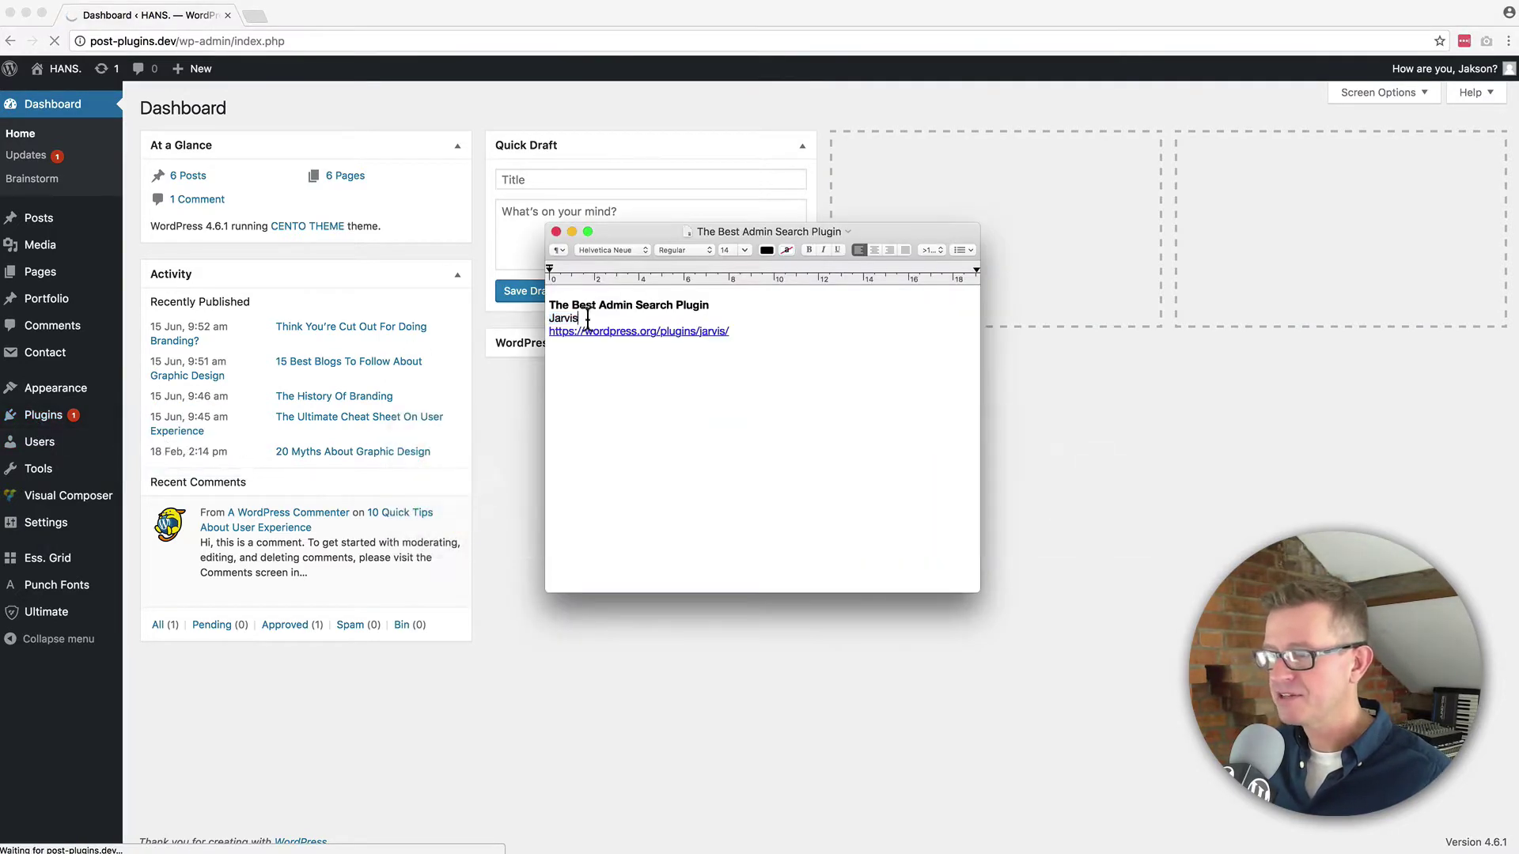
pyautogui.moveTo(597, 318); pyautogui.dragTo(532, 318)
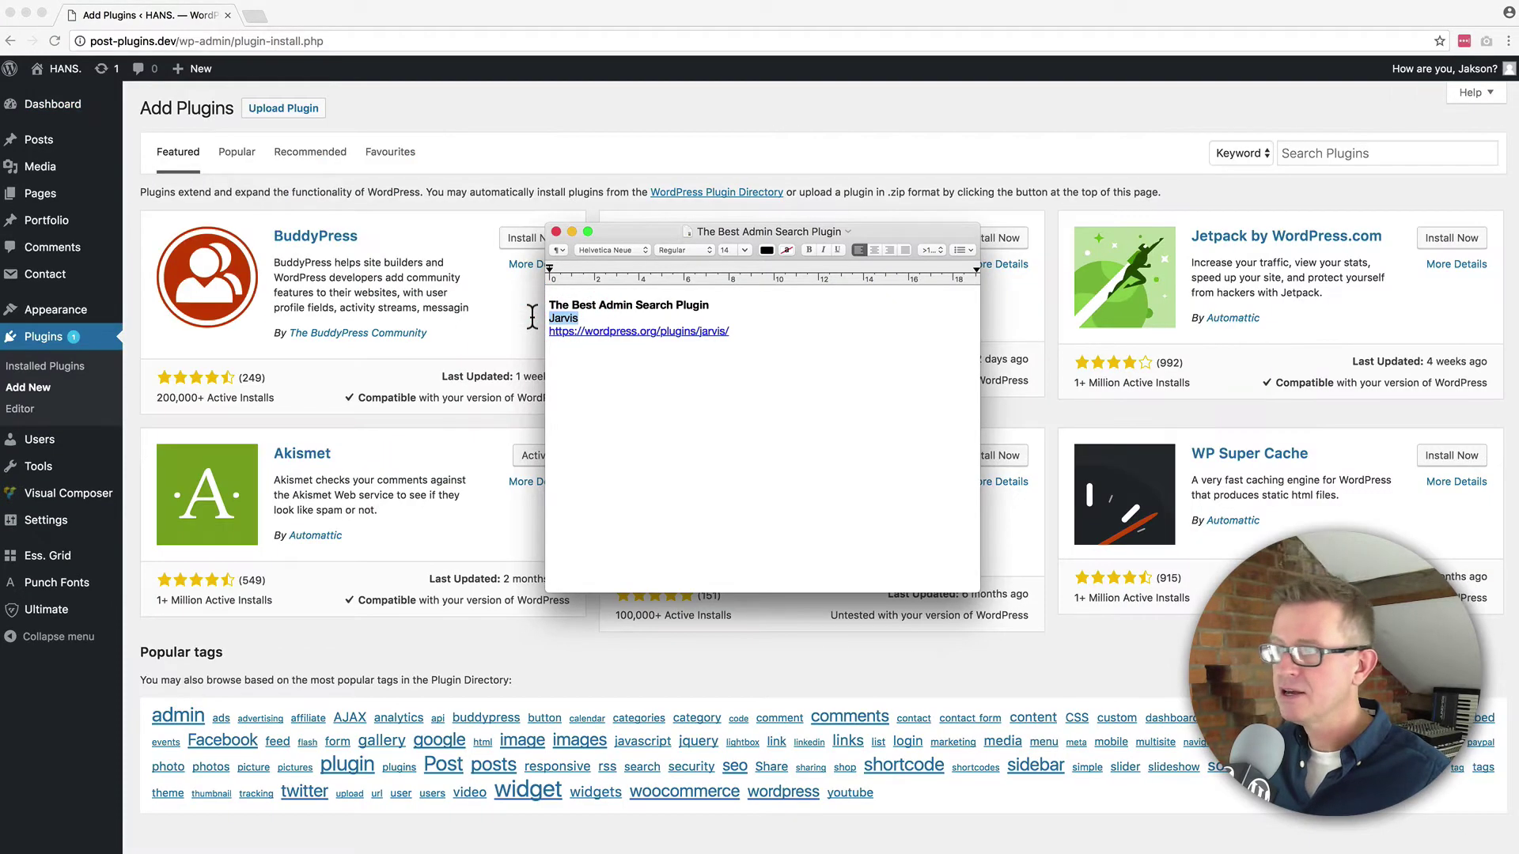
pyautogui.press('super+c')
pyautogui.click(531, 318)
# Search the plugin directory for 'Jarvis'.
pyautogui.click(1331, 152)
pyautogui.press('super+v')
pyautogui.press('Return')
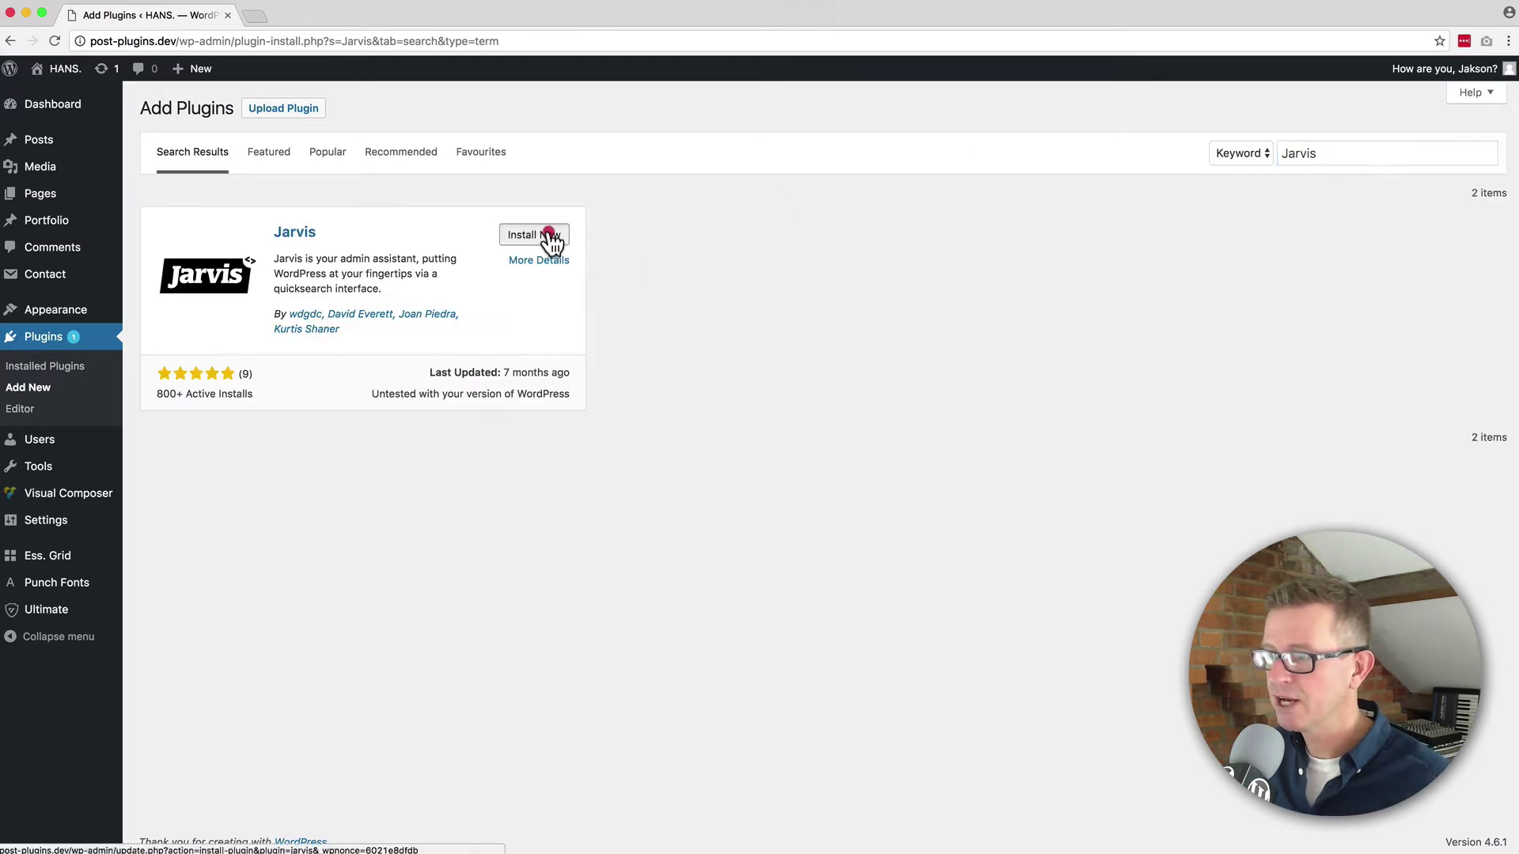
# Install the Jarvis plugin and activate it.
pyautogui.click(548, 237)
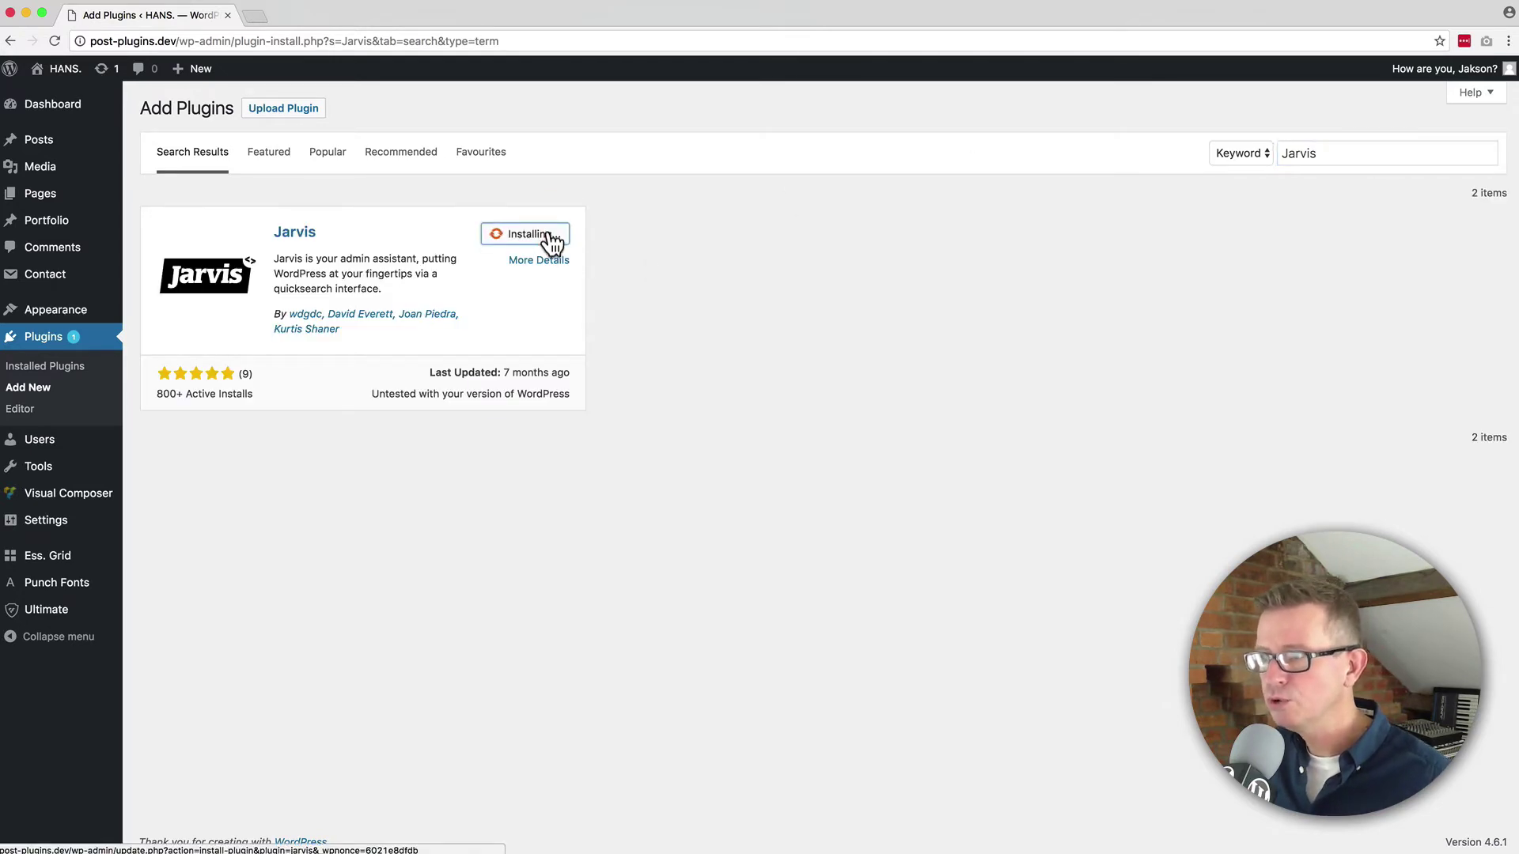
pyautogui.click(547, 236)
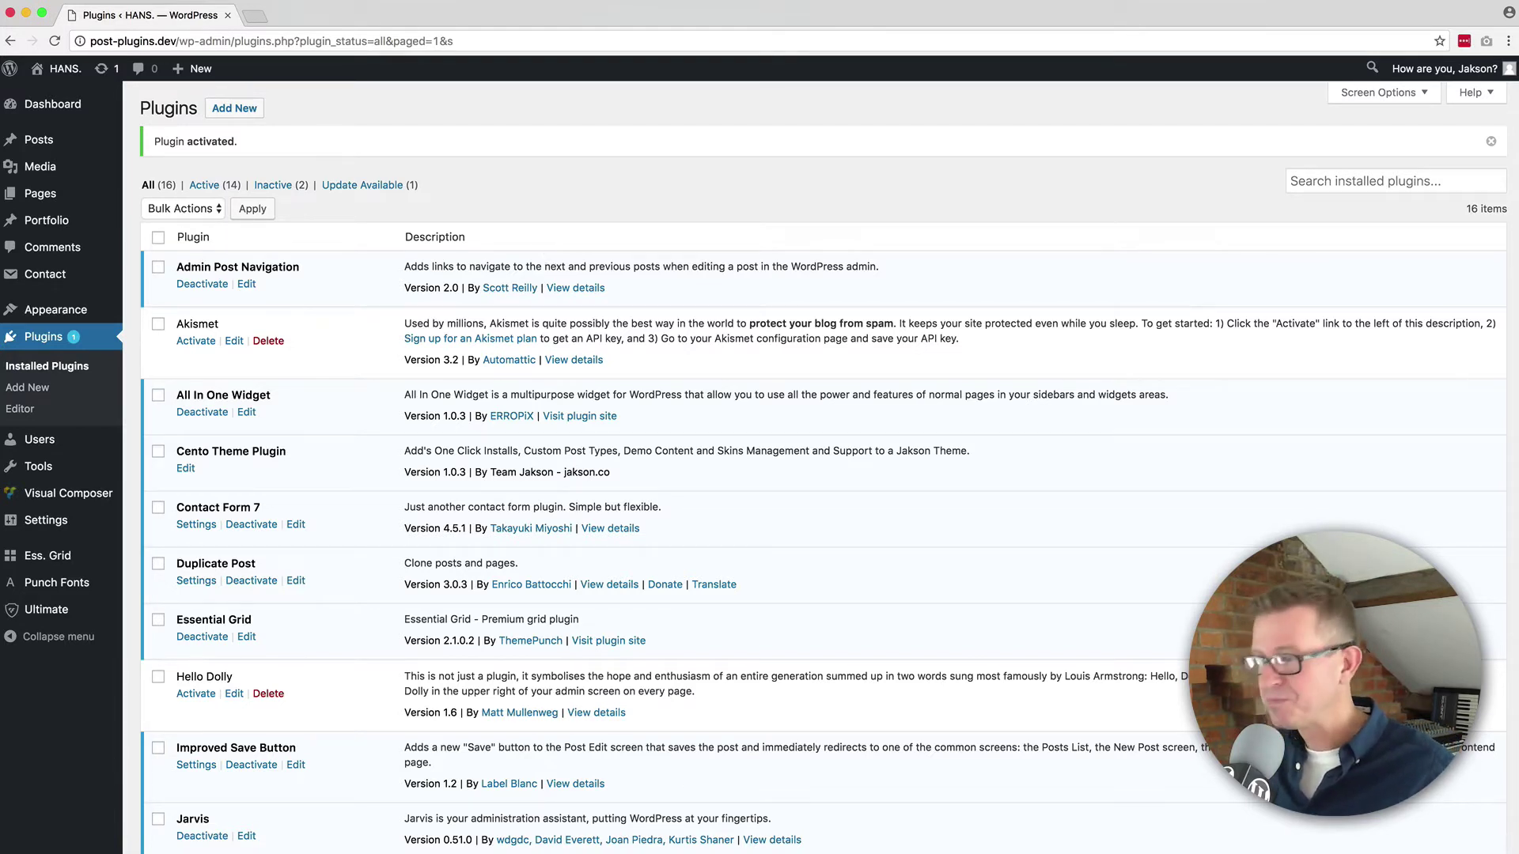
# Bring up the Jarvis overlay with /, try searches like 'port' and 'po', then clear the box.
pyautogui.press('/')
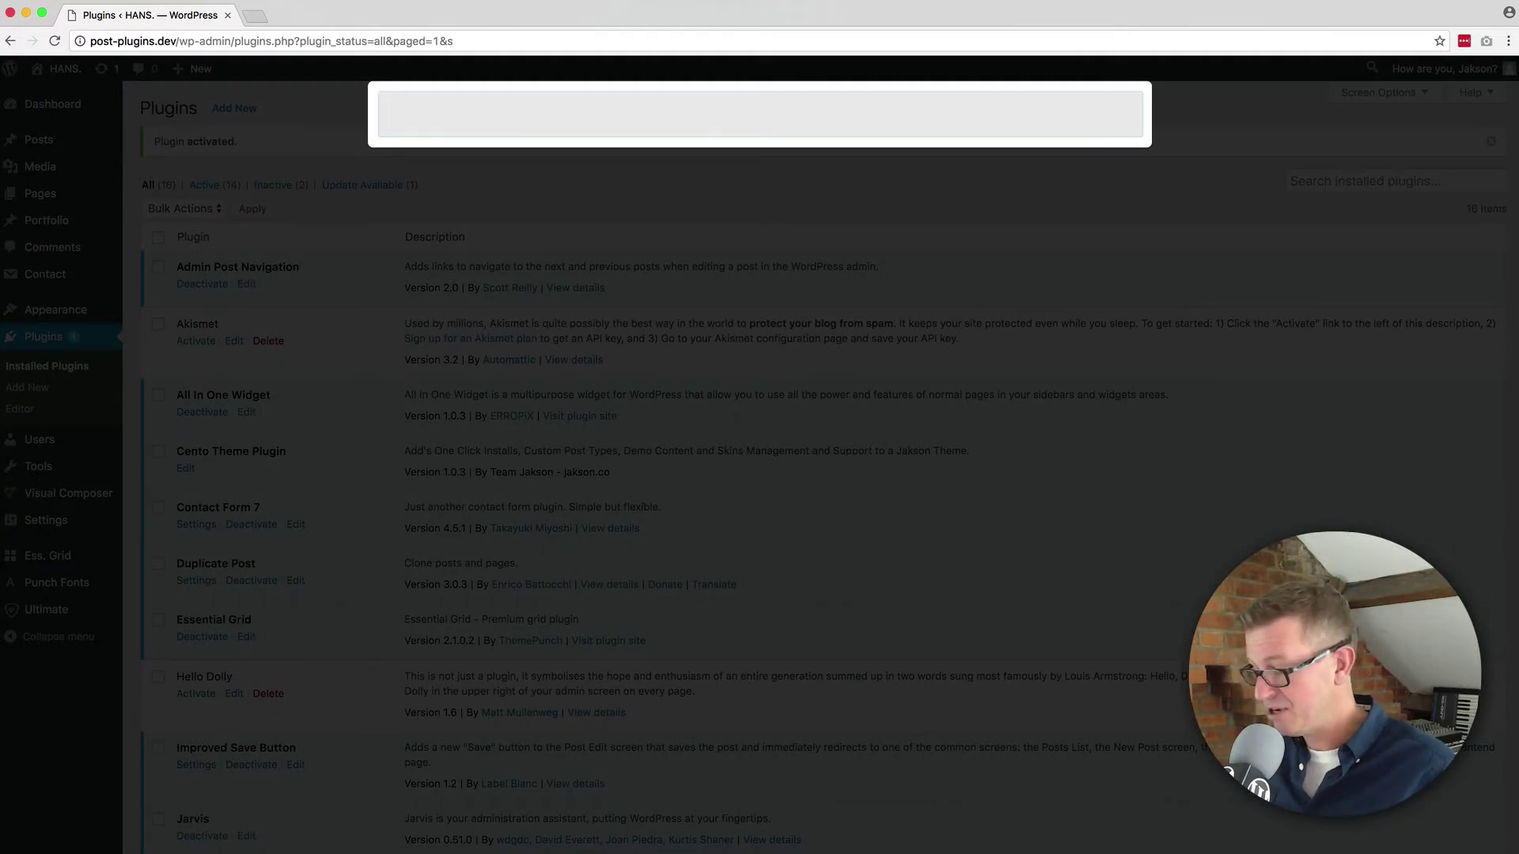
pyautogui.write('post')
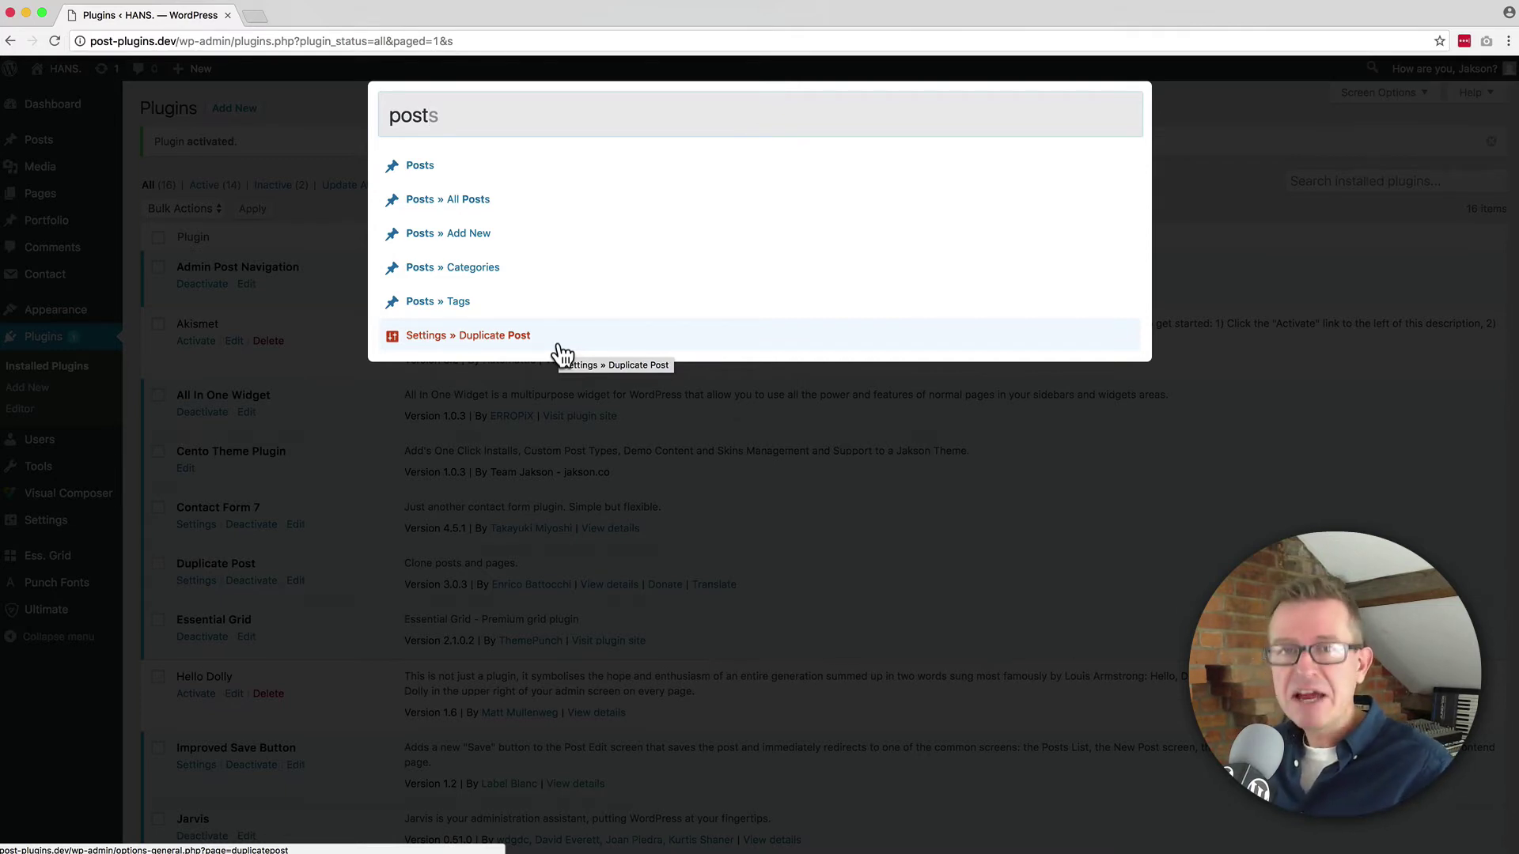
pyautogui.press('BackSpace')
pyautogui.press('BackSpace')
pyautogui.press('BackSpace')
pyautogui.press('BackSpace')
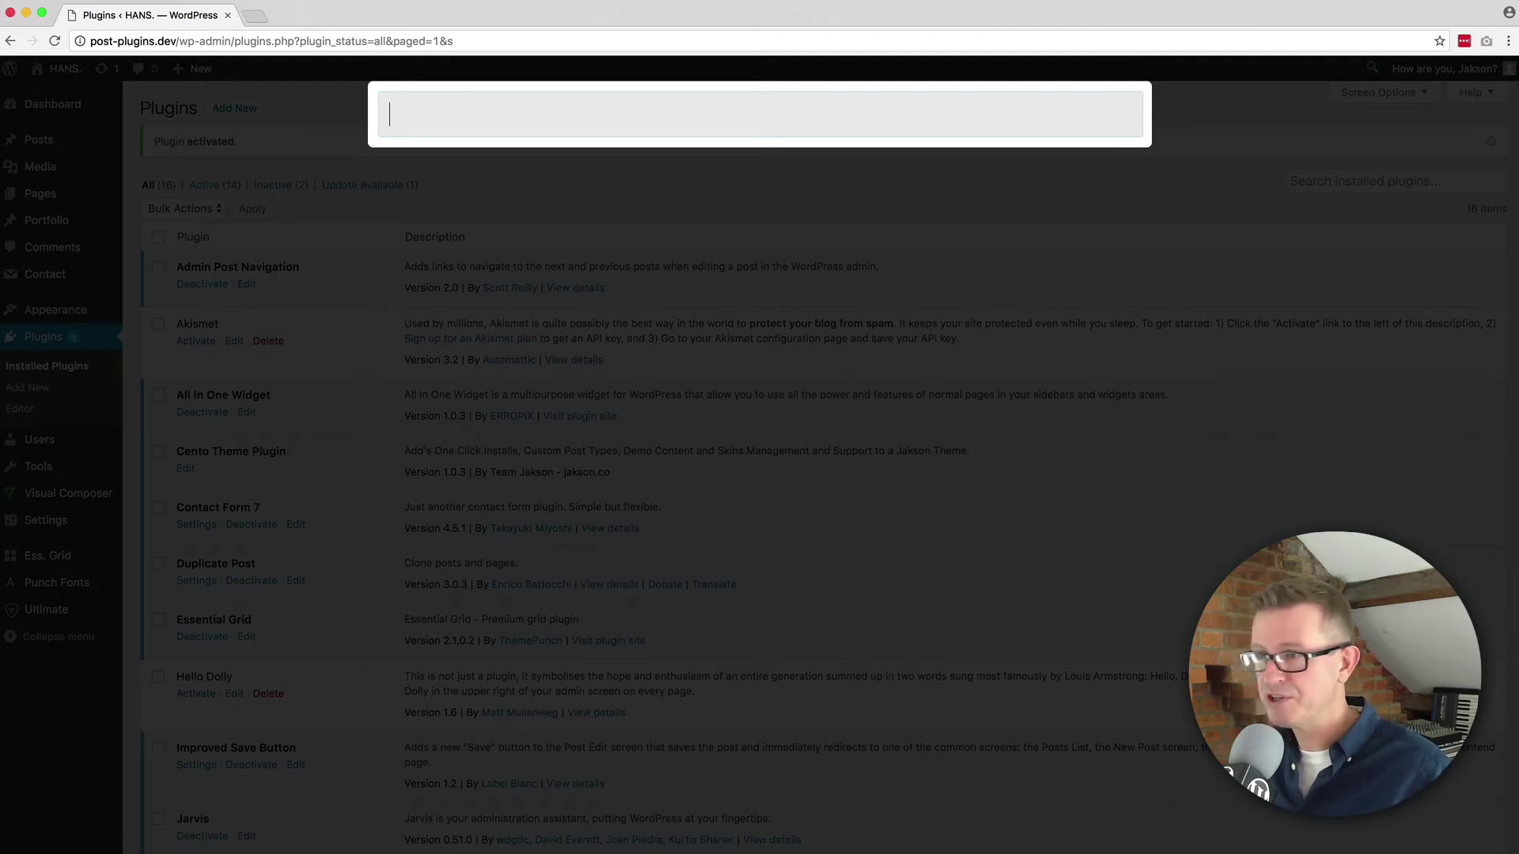
pyautogui.write('port')
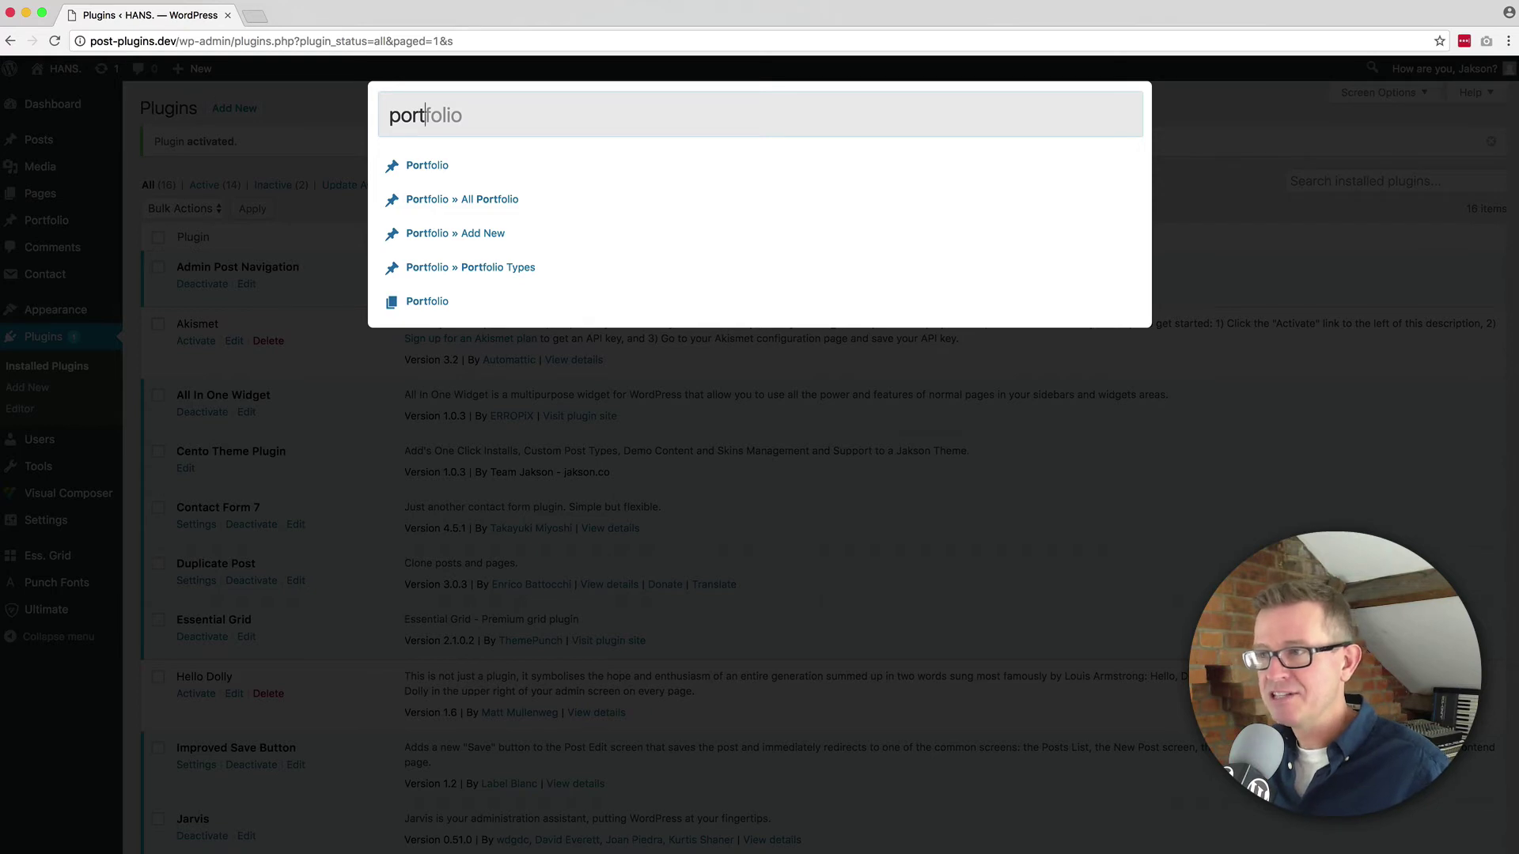
pyautogui.press('BackSpace')
pyautogui.press('BackSpace')
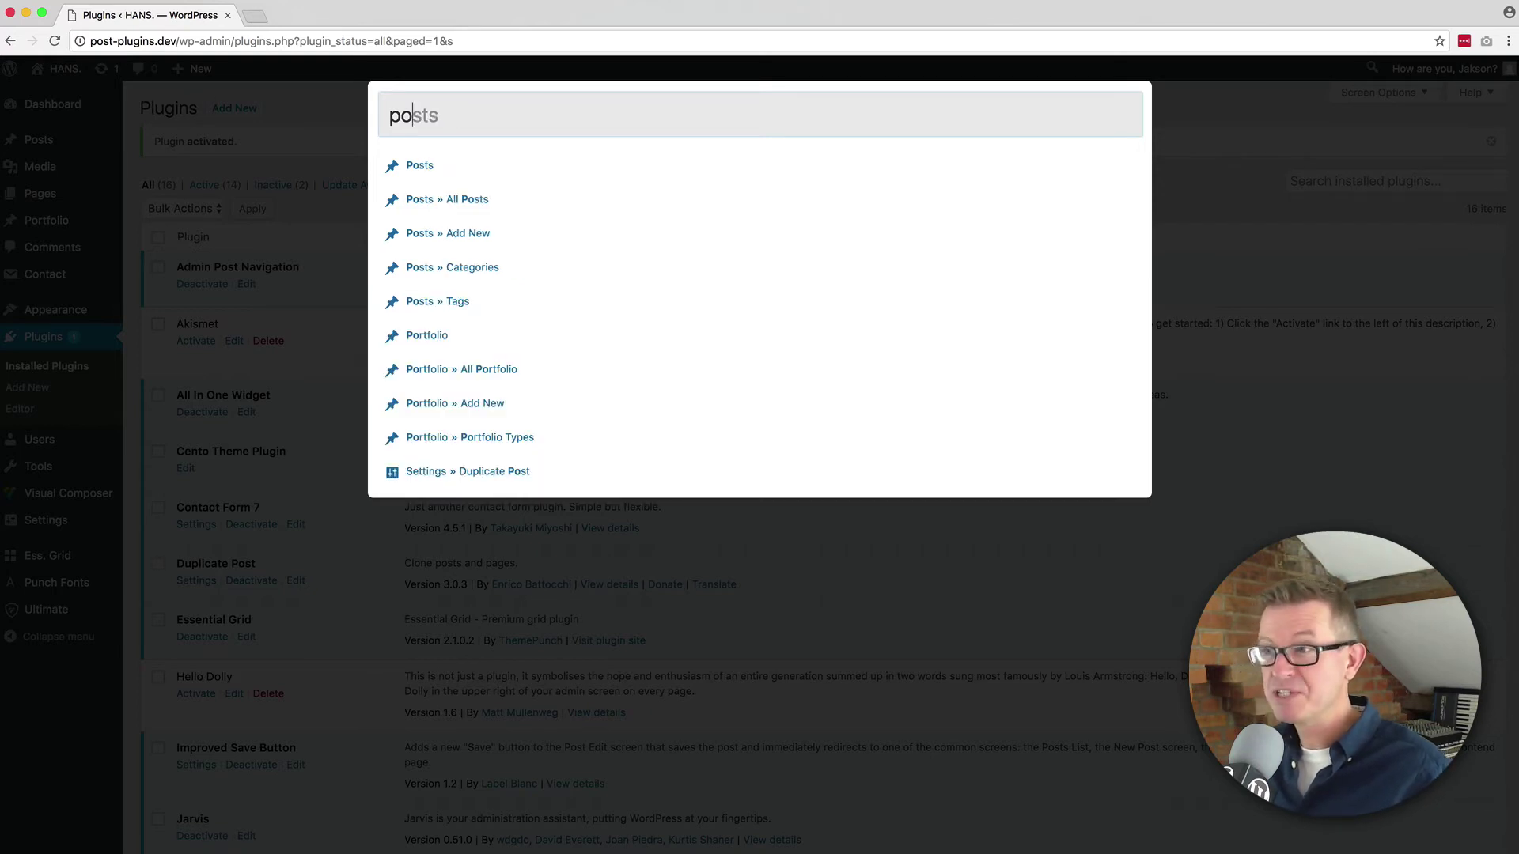
pyautogui.press('BackSpace')
pyautogui.press('BackSpace')
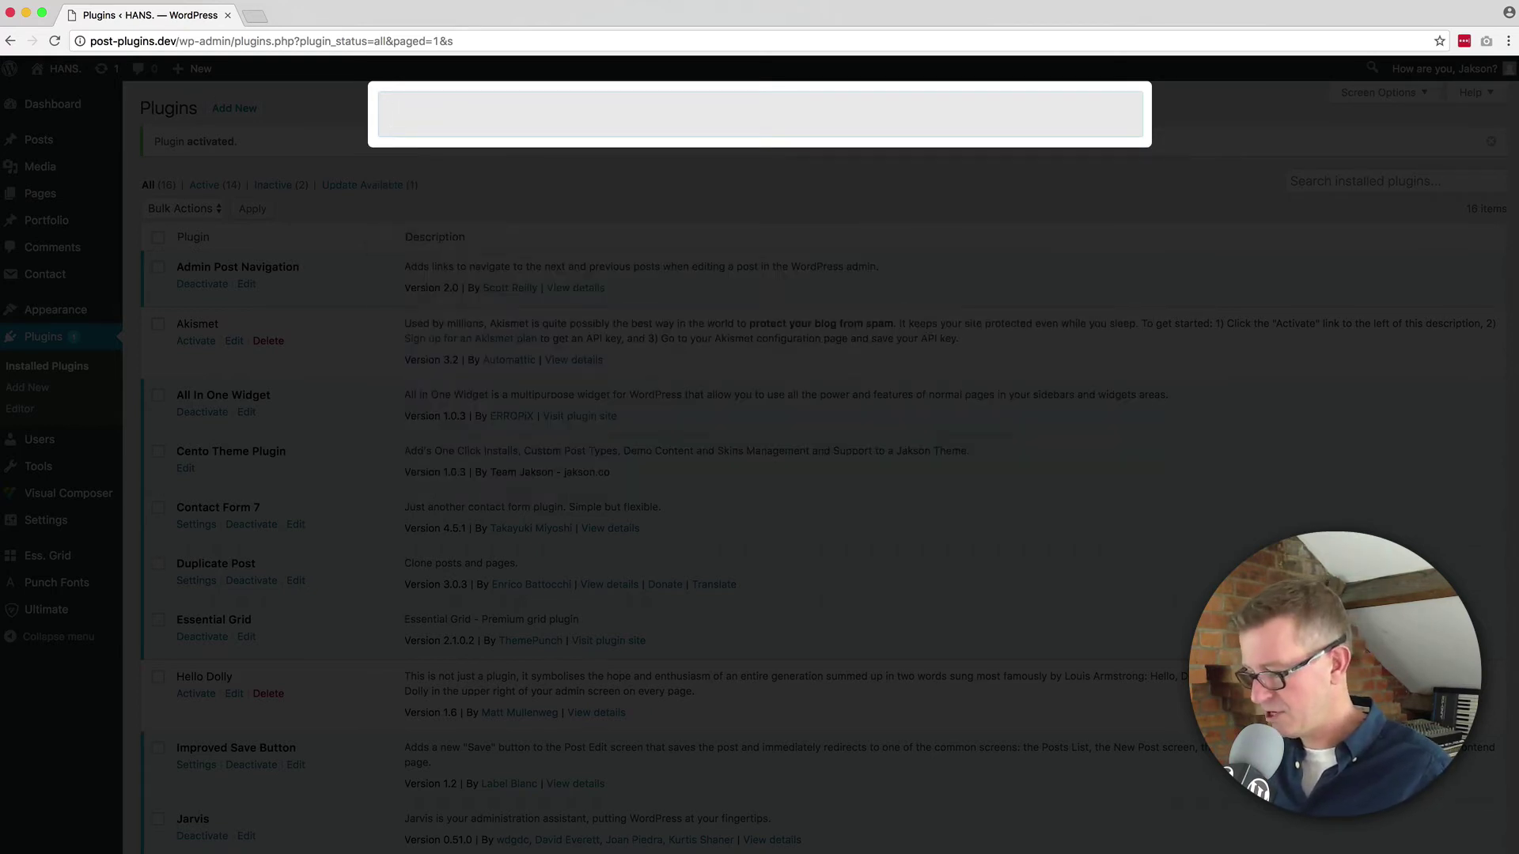
pyautogui.write('proj')
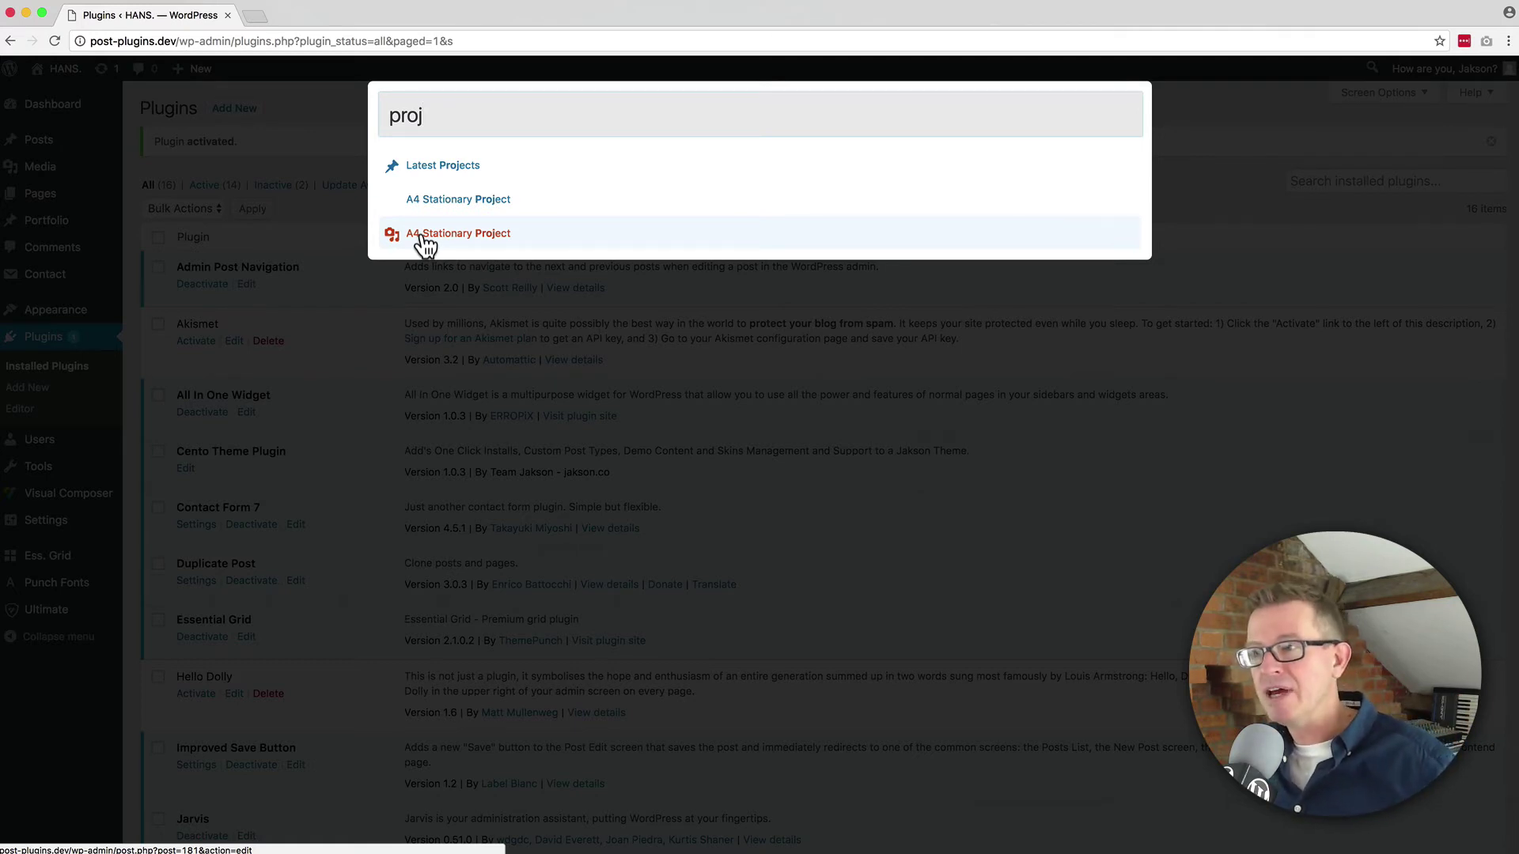
# Open the A4 Stationary Project result from the Jarvis 'proj' search.
pyautogui.click(485, 199)
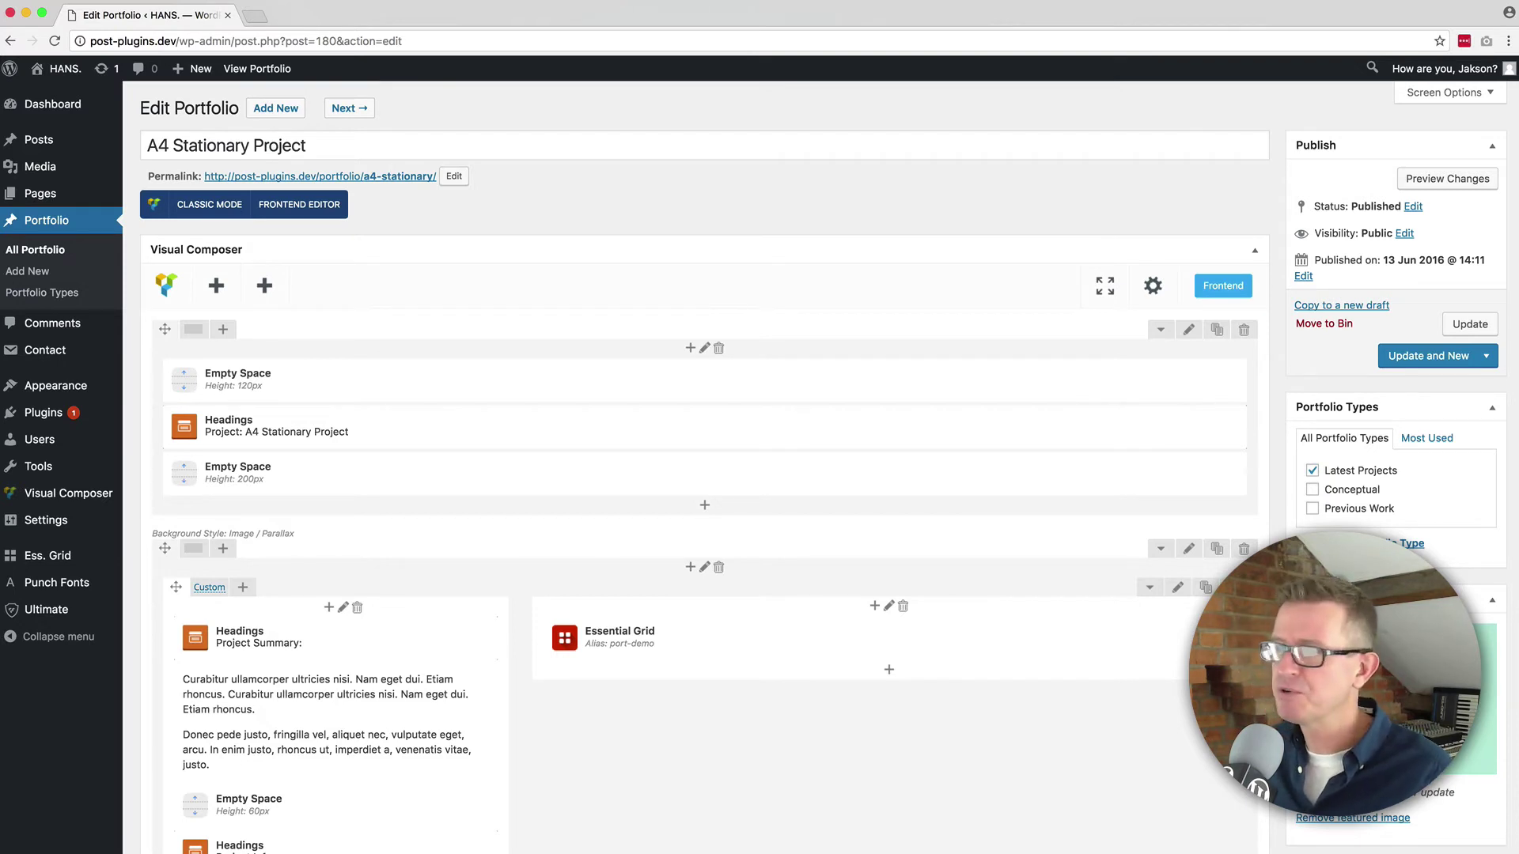
# Jump to the Users page via a Jarvis search for 'use'.
pyautogui.press('/')
pyautogui.write('use')
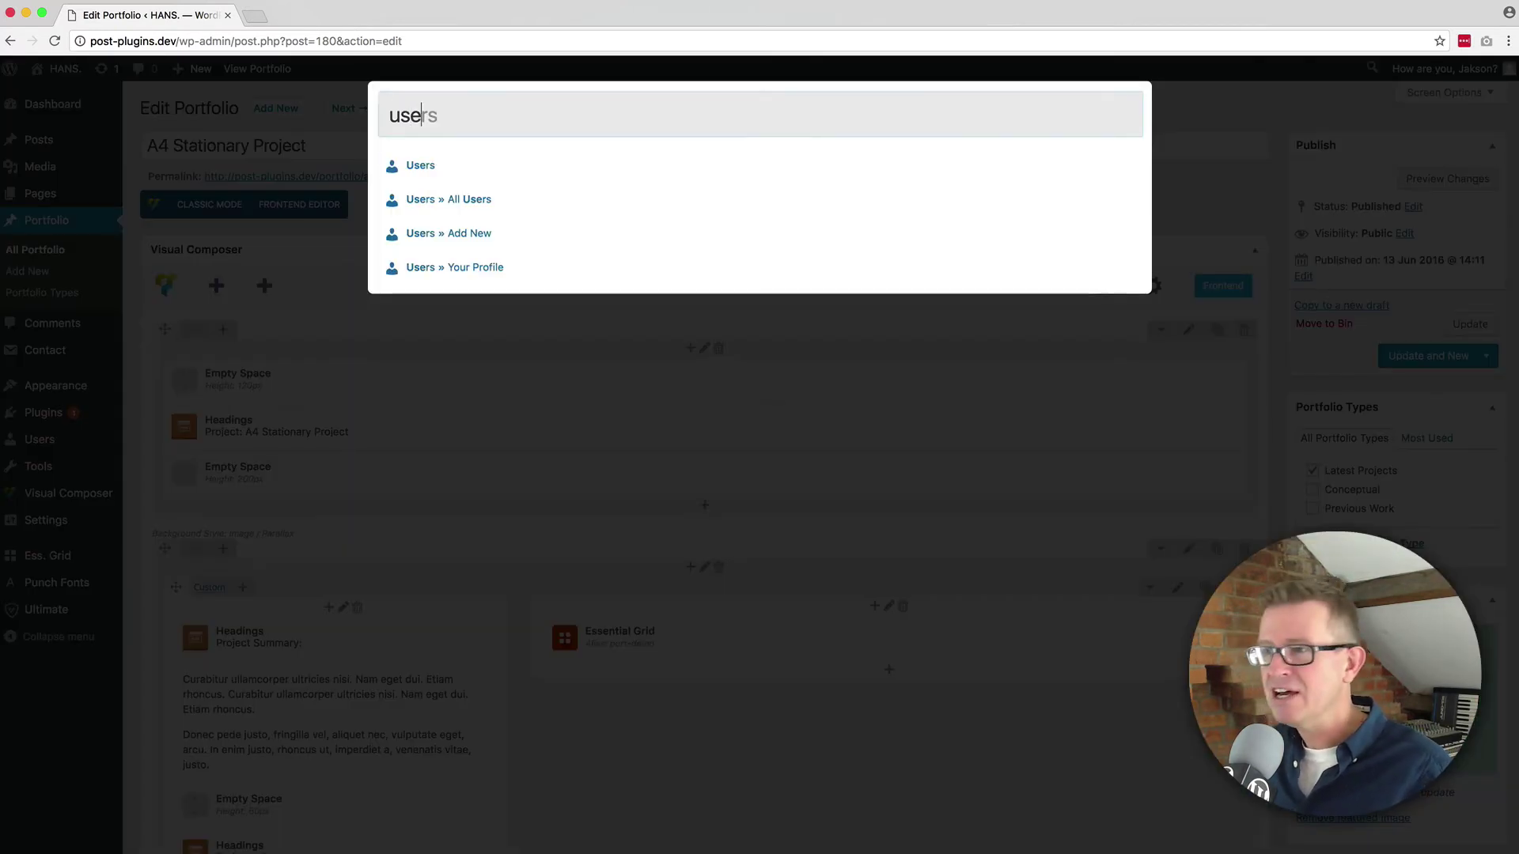
pyautogui.press('Down')
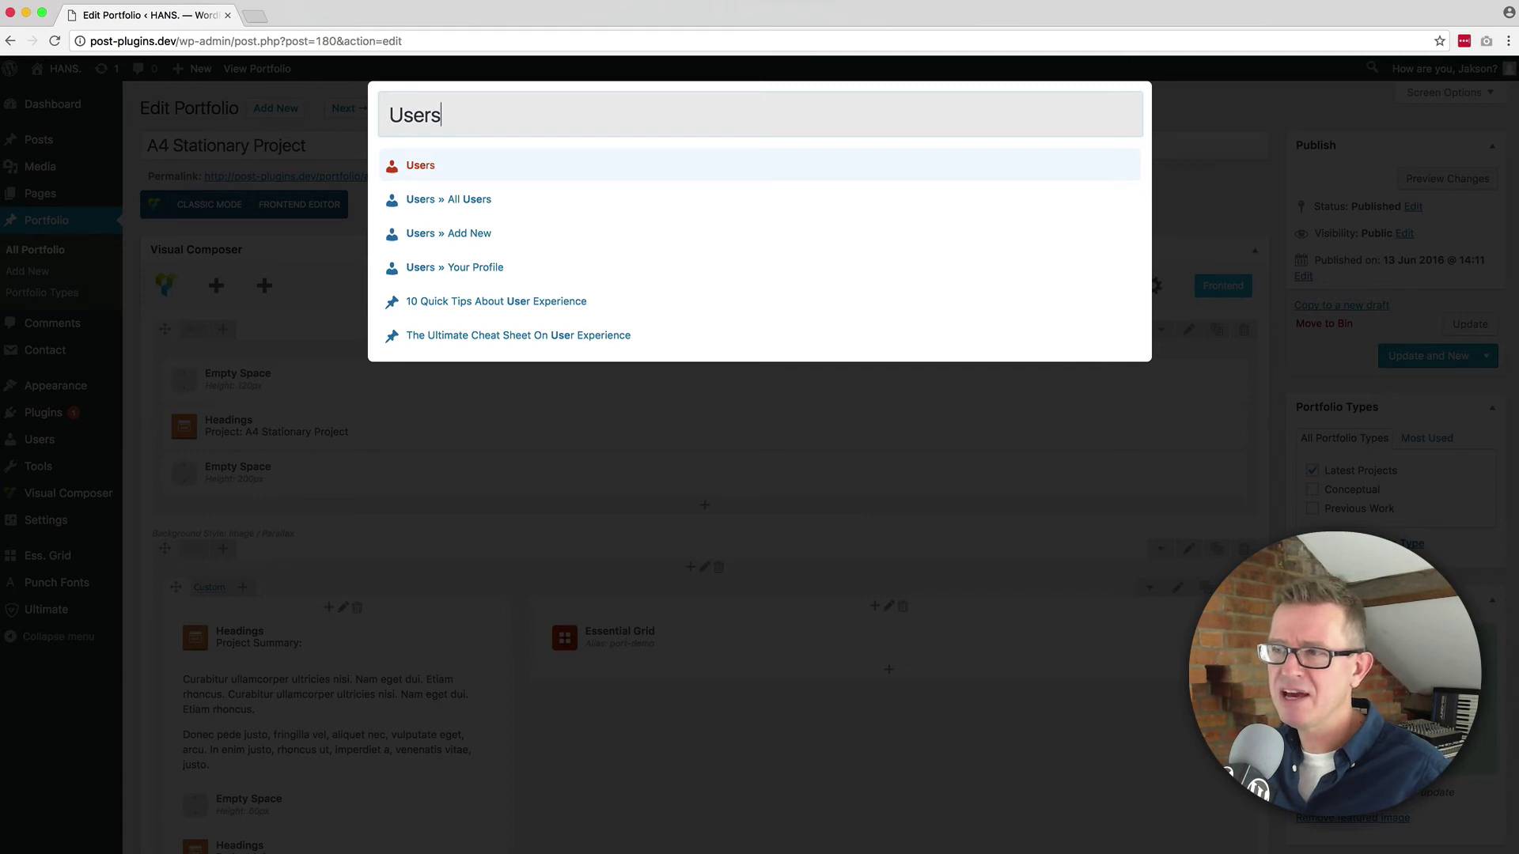
pyautogui.press('Return')
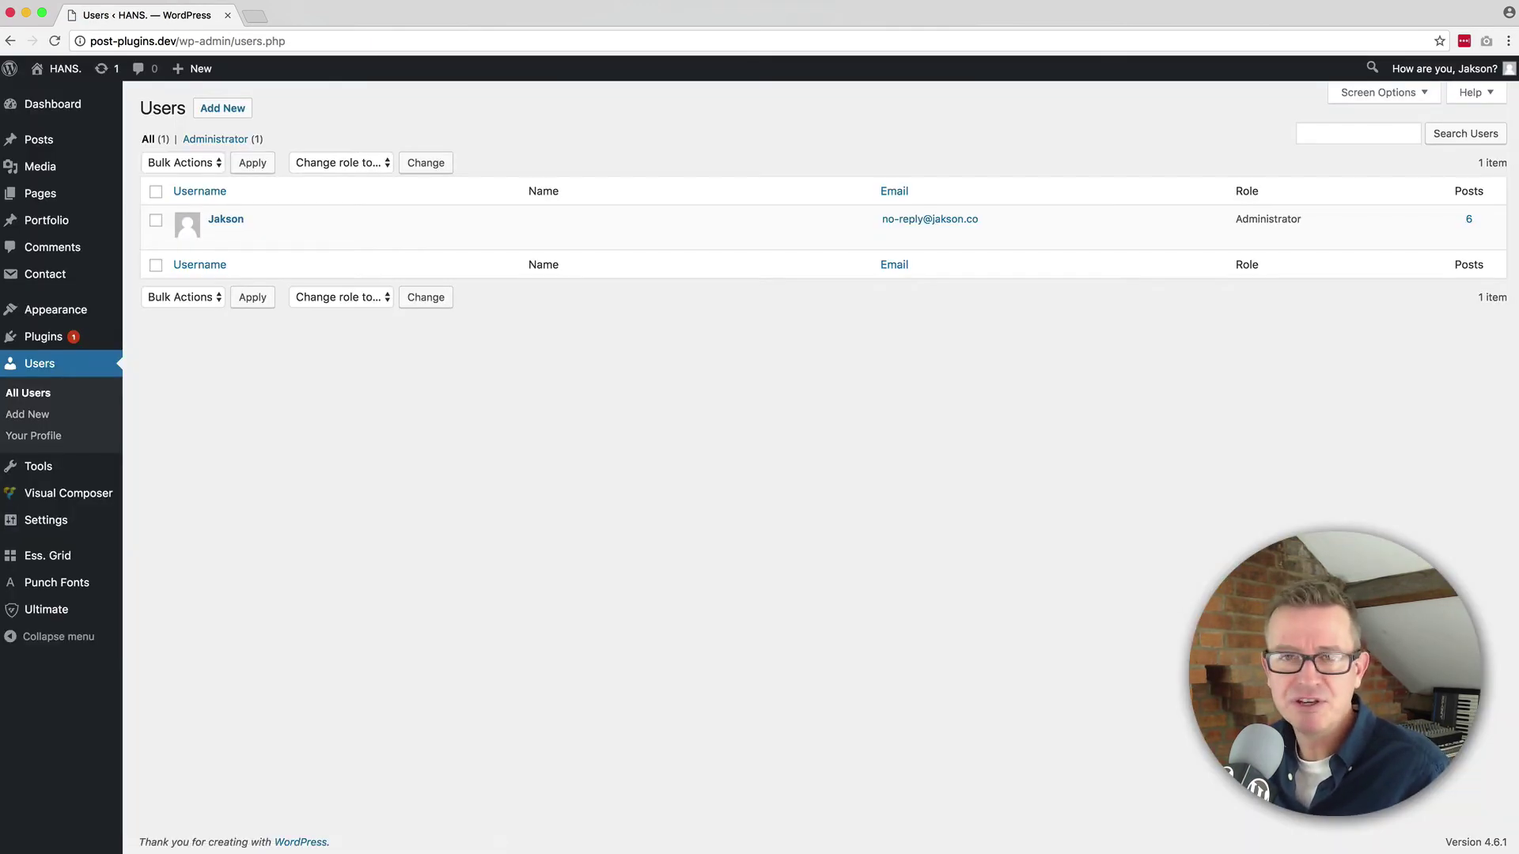
# Reopen Jarvis and search 'setting' to list the Settings pages.
pyautogui.press('/')
pyautogui.write('jaks')
pyautogui.press('BackSpace')
pyautogui.press('BackSpace')
pyautogui.press('BackSpace')
pyautogui.write('setting')
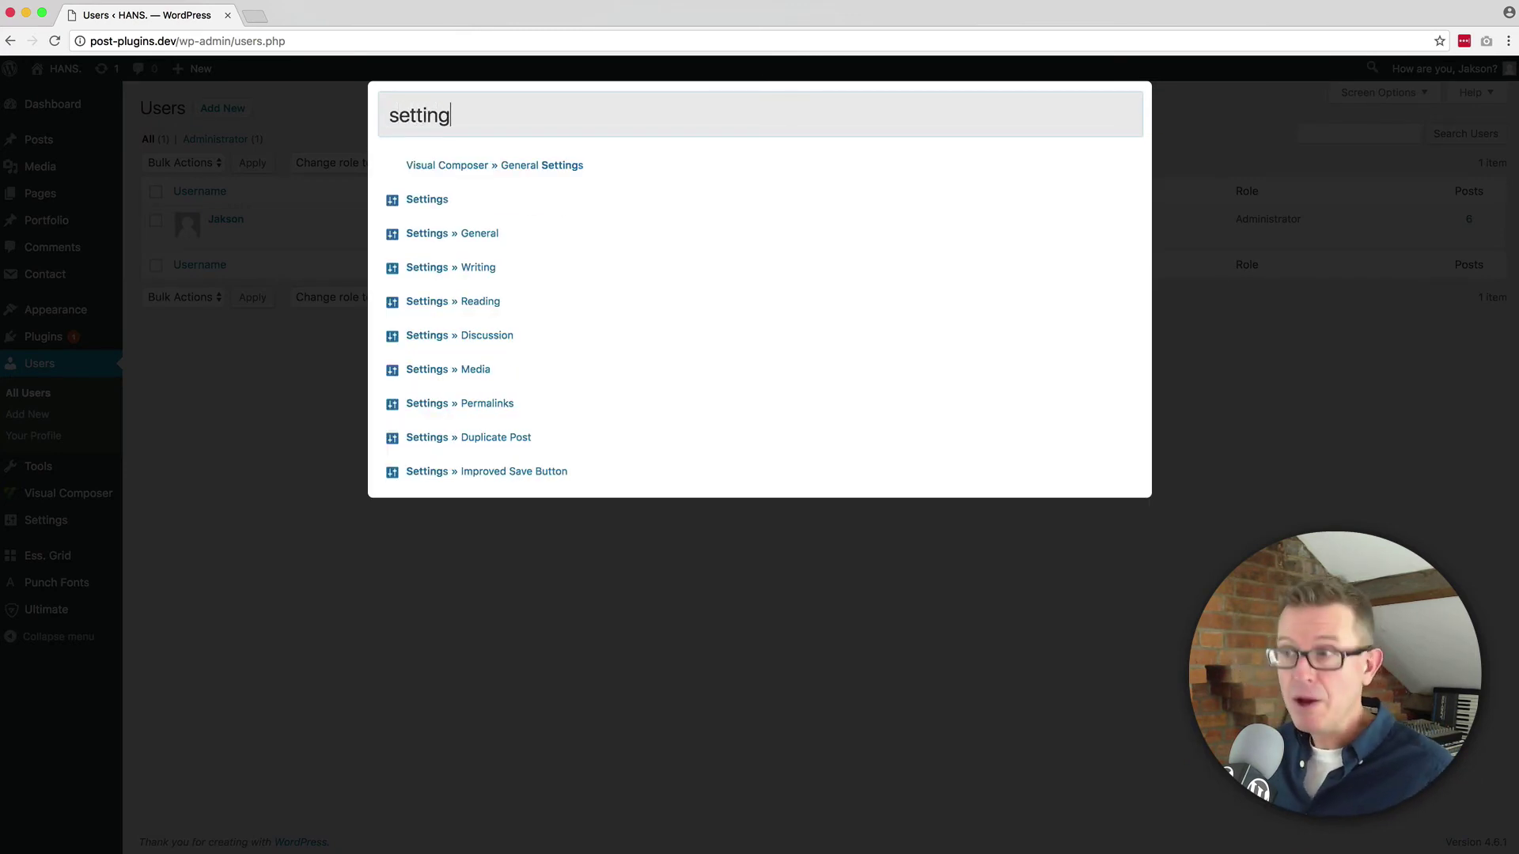
# Select Settings » Reading in the results and open the Reading Settings page.
pyautogui.press('Down')
pyautogui.press('Down')
pyautogui.press('Down')
pyautogui.press('Down')
pyautogui.press('Down')
pyautogui.press('Up')
pyautogui.press('Return')
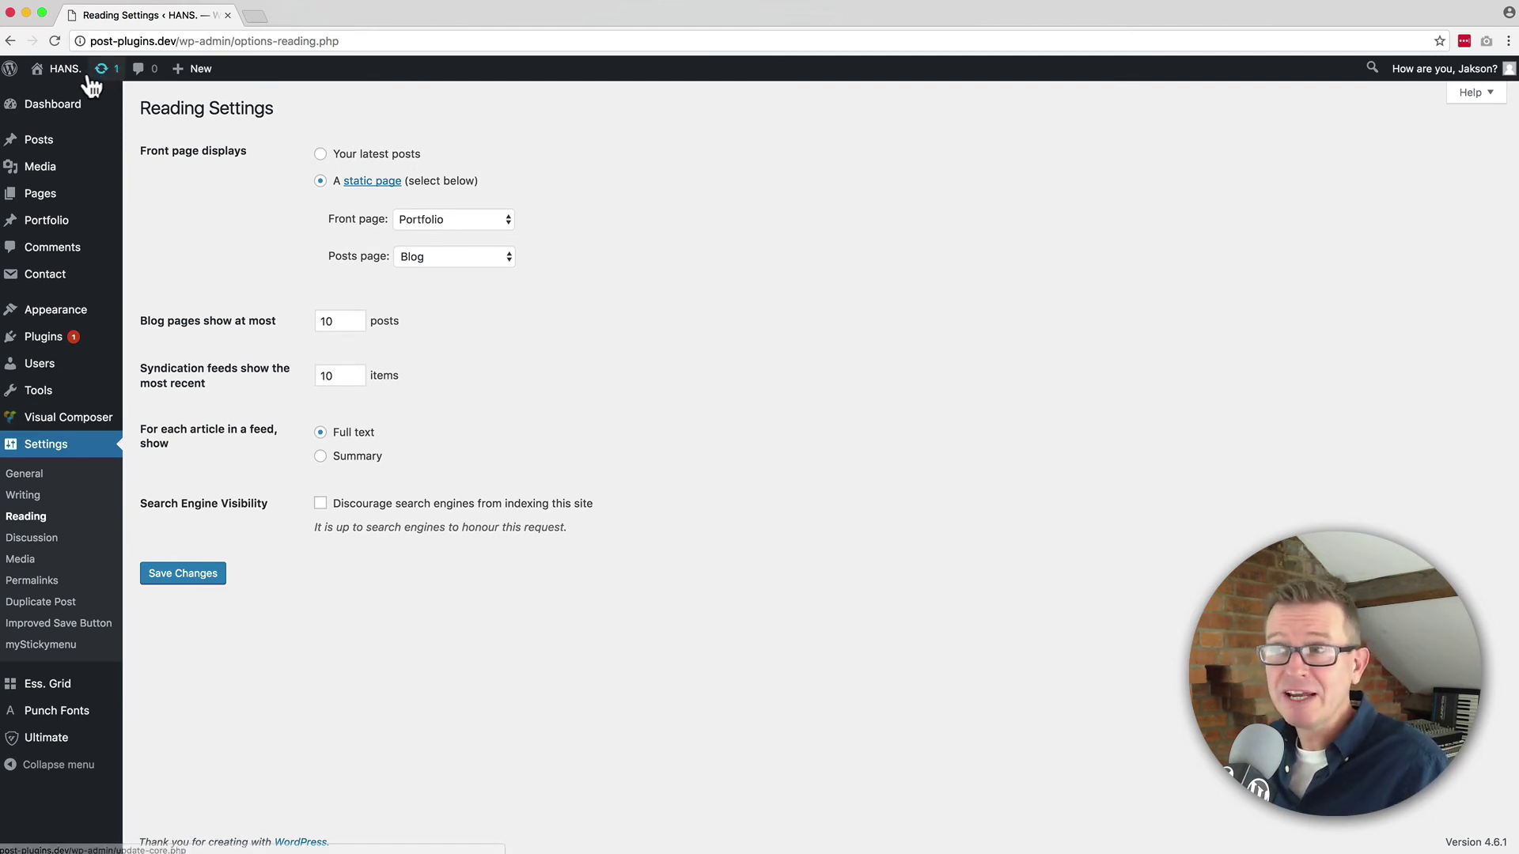
# Go back in the browser to the Users page.
pyautogui.click(17, 44)
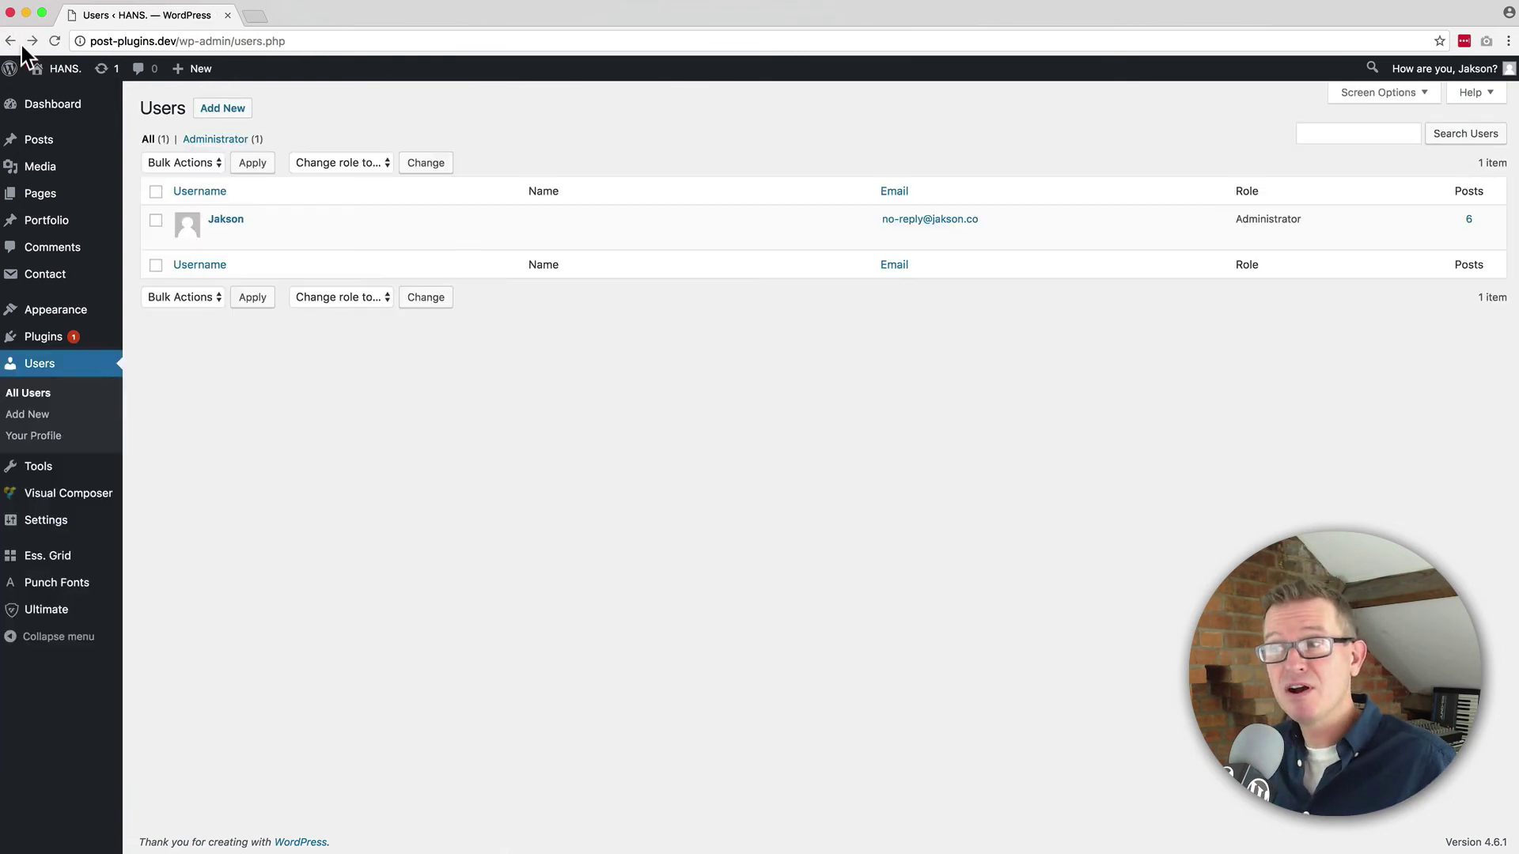